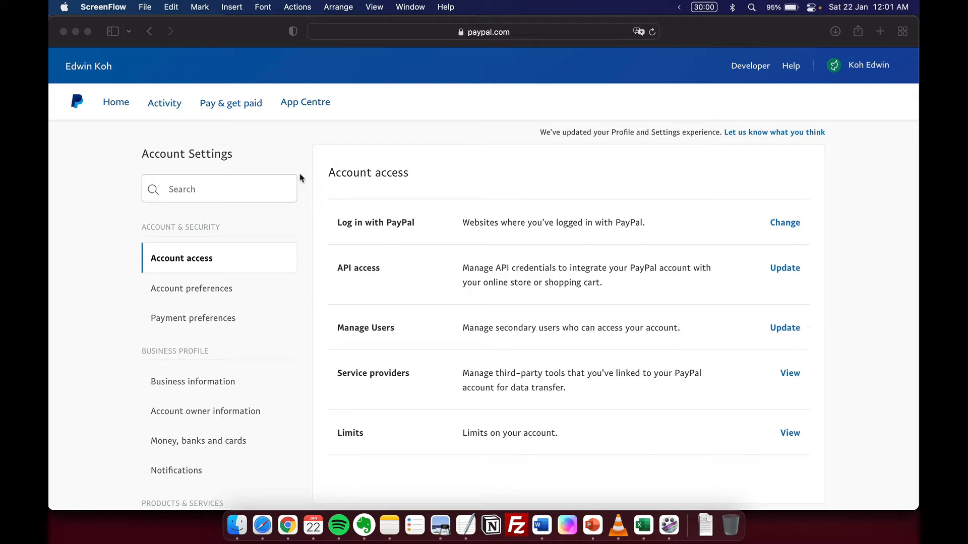
# Step: Open the PayPal Buttons page for accepting payments
pyautogui.click(252, 136)
pyautogui.click(235, 109)
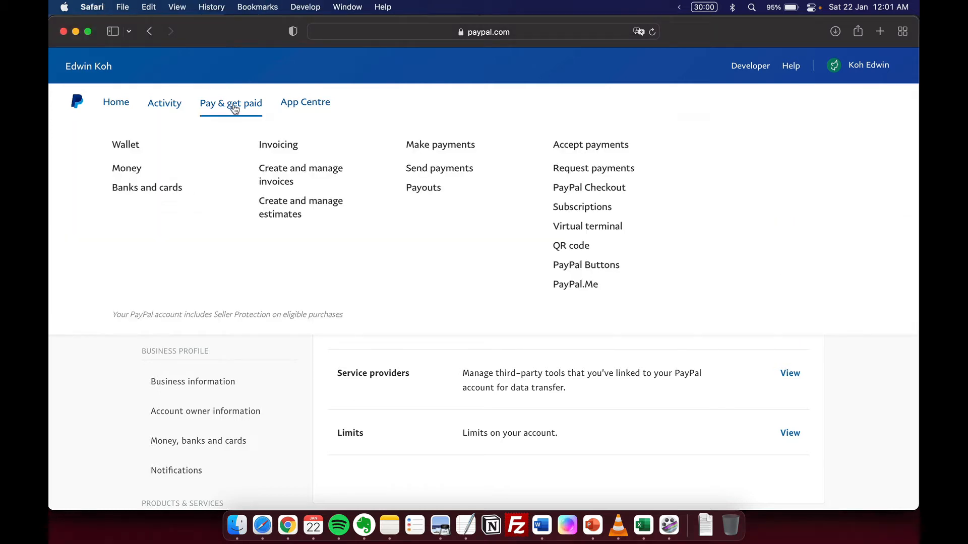
pyautogui.scroll(-1, 595, 270)
pyautogui.click(595, 268)
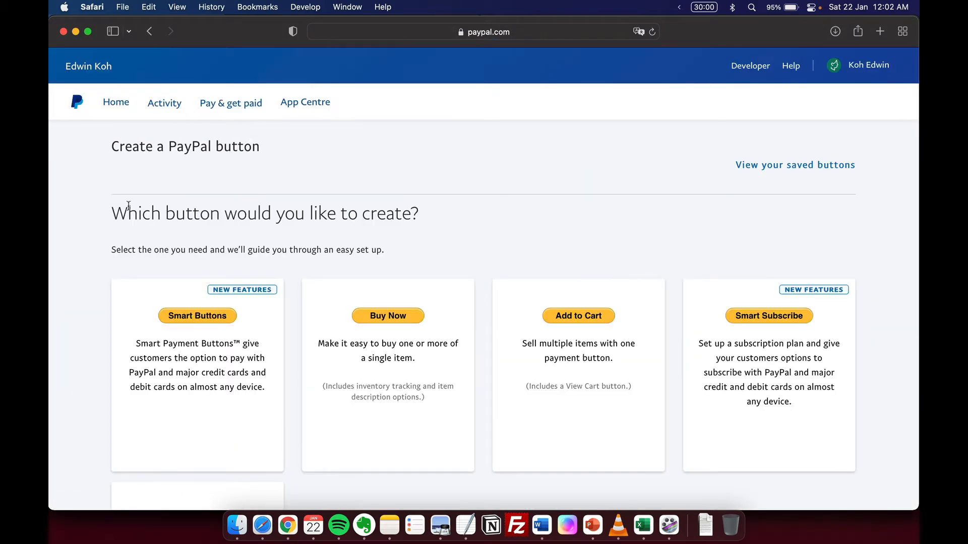
# Step: Review the available button types and start creating a Buy Now button
pyautogui.moveTo(142, 214); pyautogui.dragTo(532, 223)
pyautogui.click(532, 225)
pyautogui.scroll(-2, 624, 186)
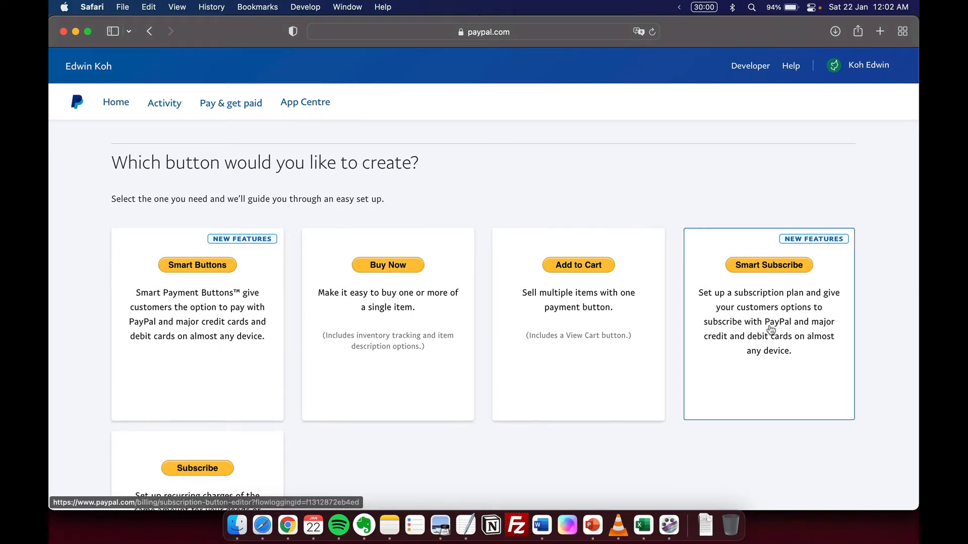
pyautogui.scroll(-2, 771, 328)
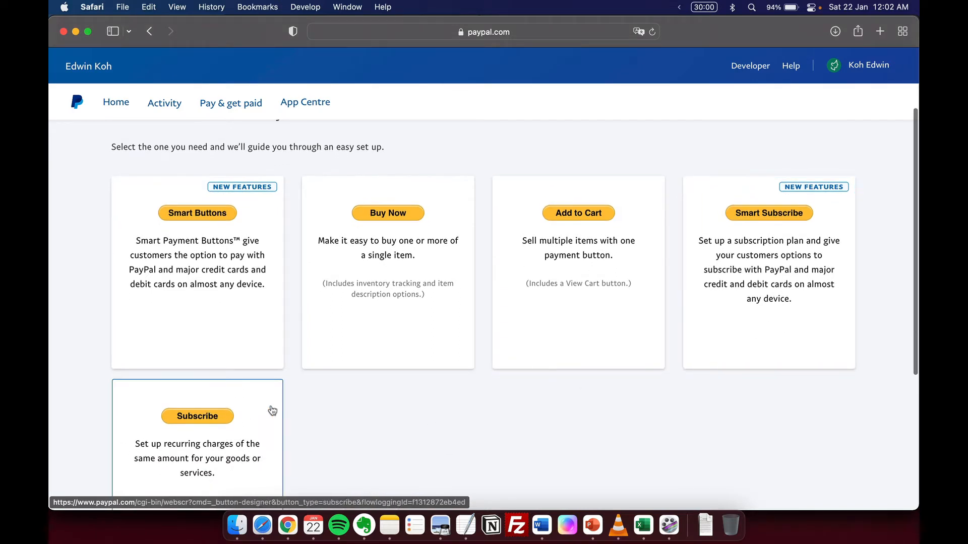
pyautogui.click(394, 258)
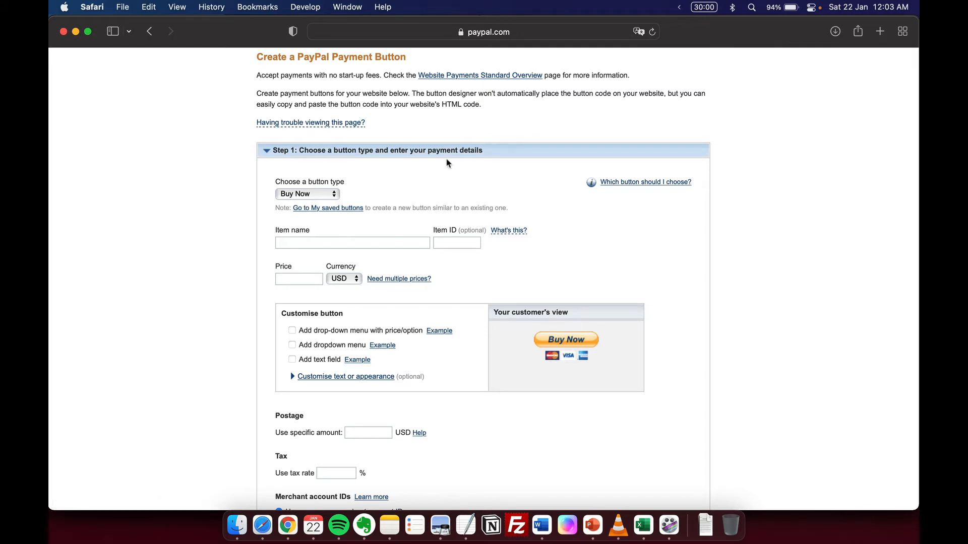
# Step: Check the alternatives offered for the button type, keeping Buy Now selected
pyautogui.click(308, 194)
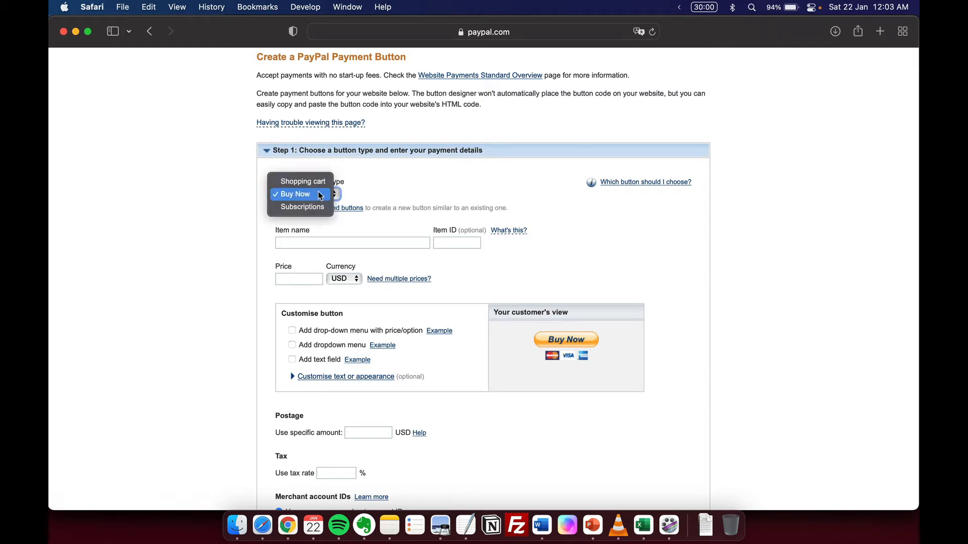
pyautogui.click(513, 208)
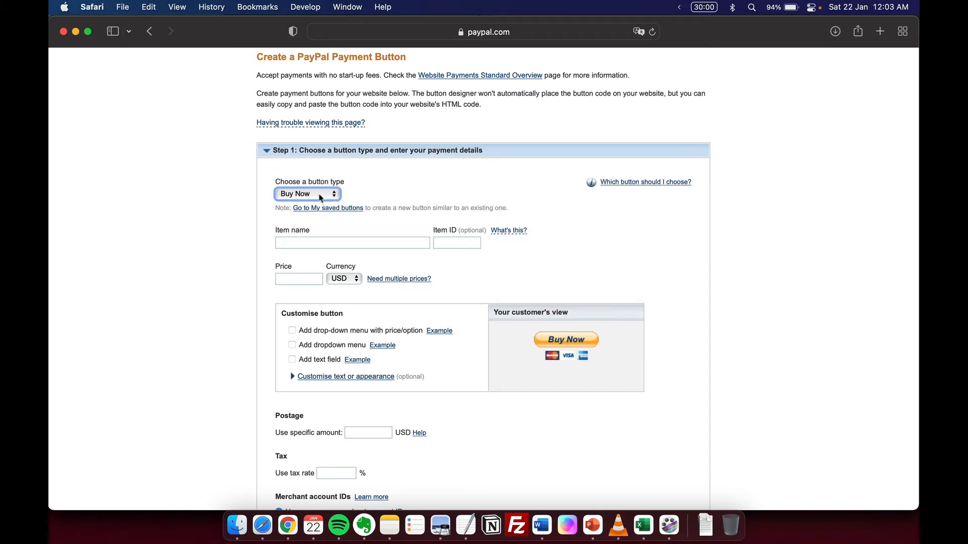
pyautogui.click(318, 195)
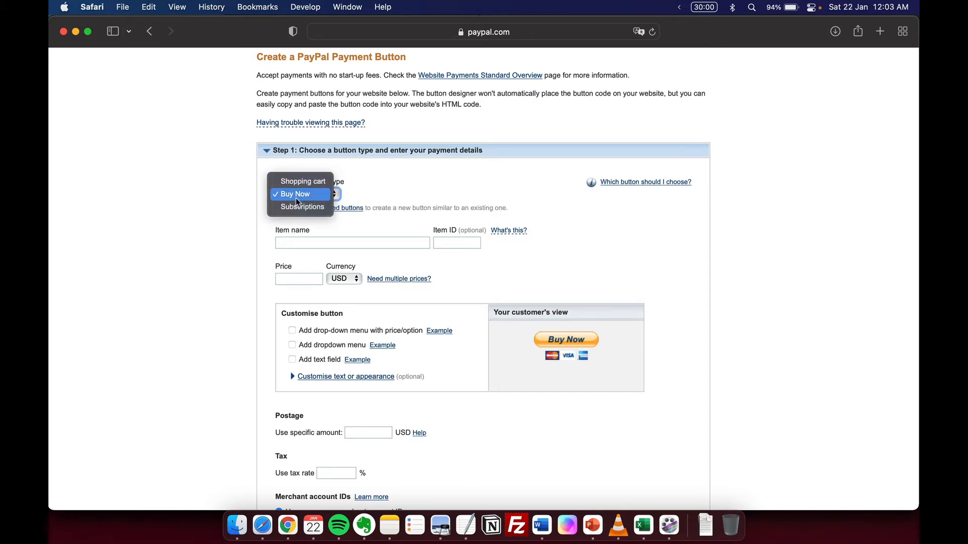
pyautogui.click(510, 199)
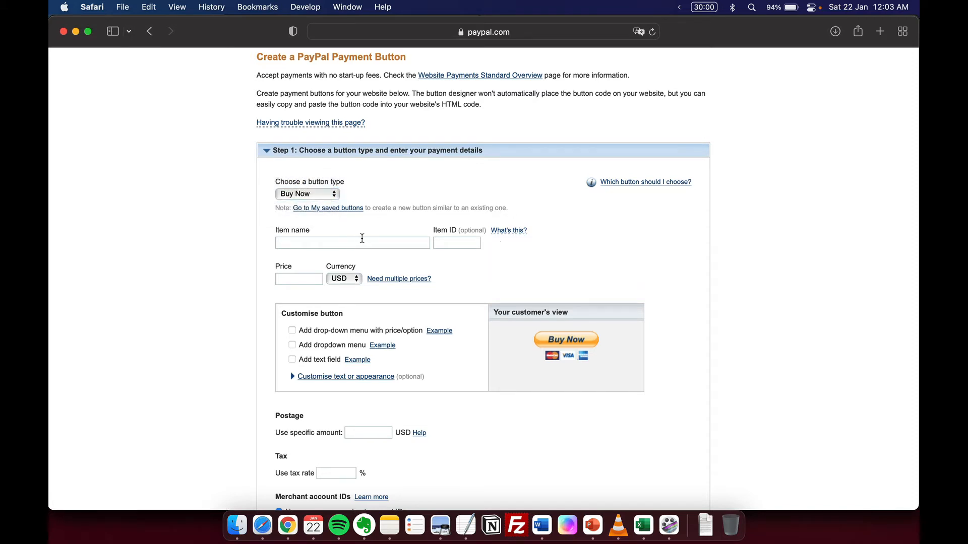
# Step: Enter "Simple Printables" as the item name
pyautogui.click(362, 238)
pyautogui.write('SImple')
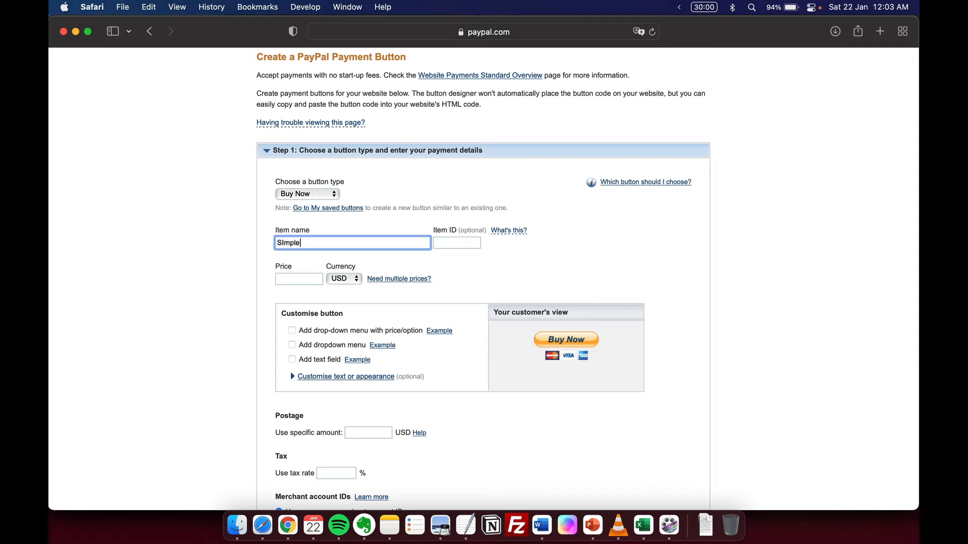
pyautogui.press('BackSpace')
pyautogui.press('BackSpace')
pyautogui.press('BackSpace')
pyautogui.press('BackSpace')
pyautogui.press('BackSpace')
pyautogui.write('imple Printabl;')
pyautogui.press('BackSpace')
pyautogui.write('le')
pyautogui.press('BackSpace')
pyautogui.press('BackSpace')
pyautogui.write('es Vinyl')
pyautogui.press('BackSpace')
pyautogui.press('BackSpace')
pyautogui.press('BackSpace')
pyautogui.press('BackSpace')
pyautogui.press('BackSpace')
# Step: Set the item price to 15 and keep USD as the currency
pyautogui.click(307, 279)
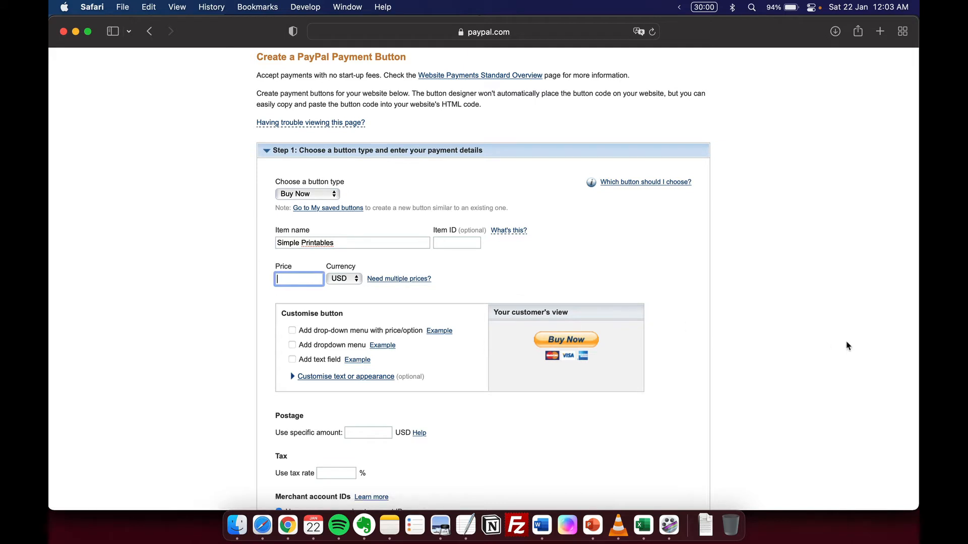
pyautogui.write('15')
pyautogui.click(792, 371)
pyautogui.click(347, 280)
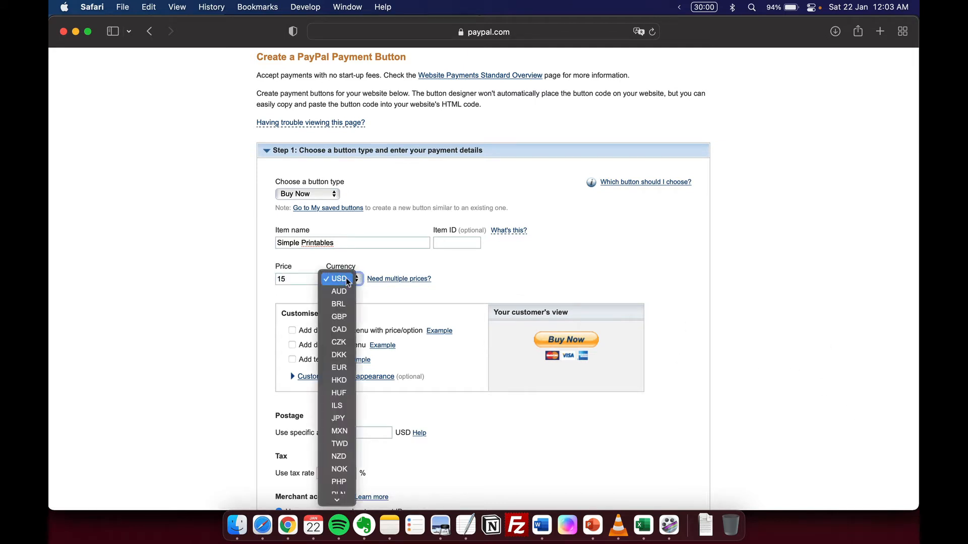
pyautogui.click(722, 295)
# Step: Try adding a drop-down menu with price options to the button, and remove it again
pyautogui.scroll(-3, 722, 299)
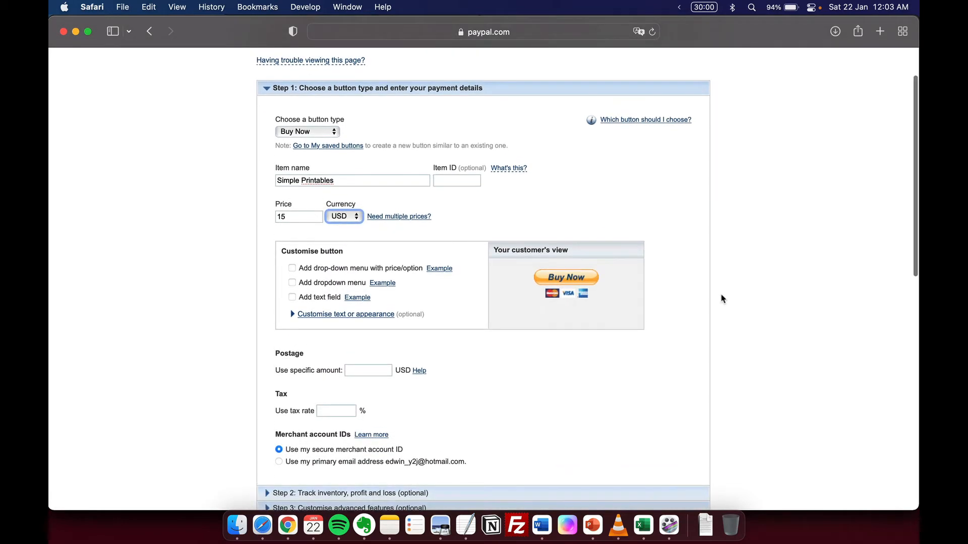
pyautogui.scroll(-2, 721, 298)
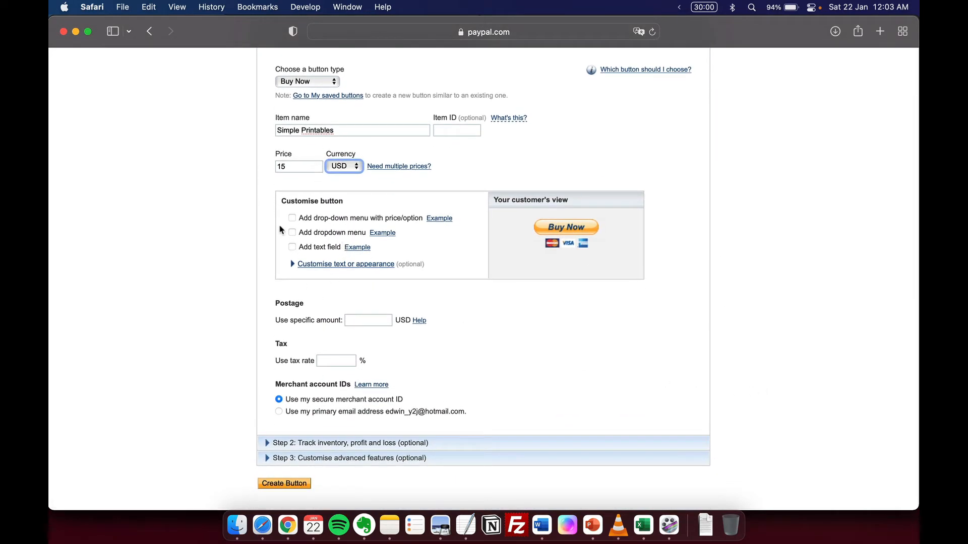
pyautogui.click(292, 218)
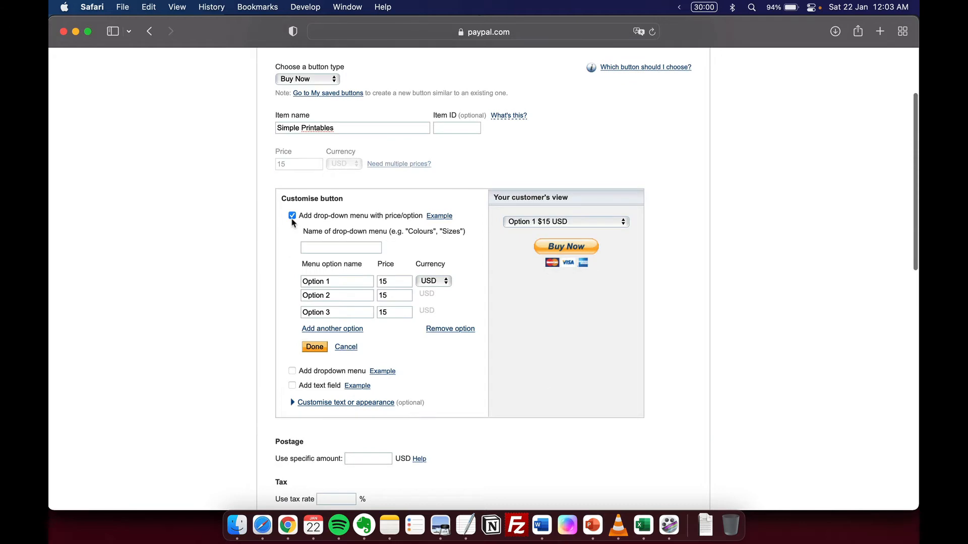
pyautogui.click(292, 218)
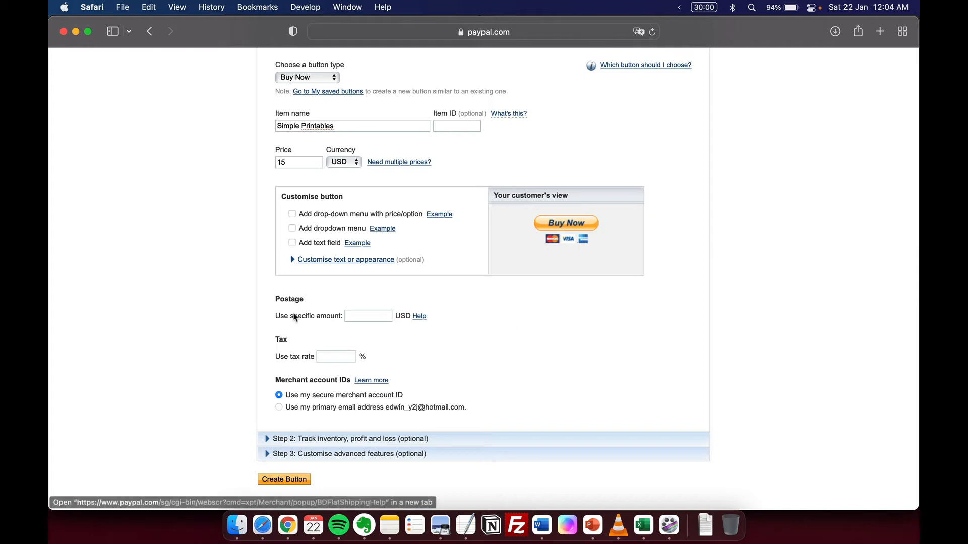
# Step: Examine the optional settings for saving the button and tracking inventory, profit and loss
pyautogui.scroll(-3, 373, 321)
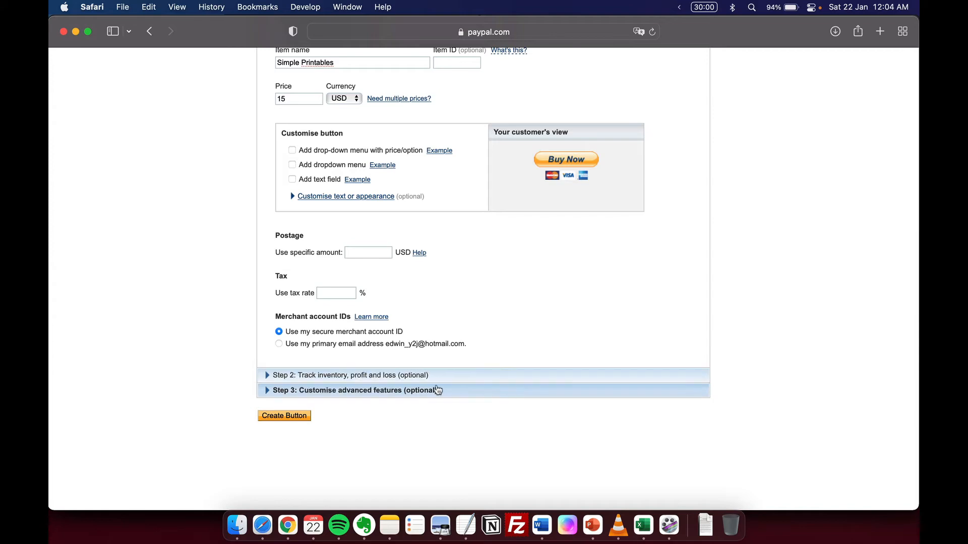
pyautogui.click(365, 376)
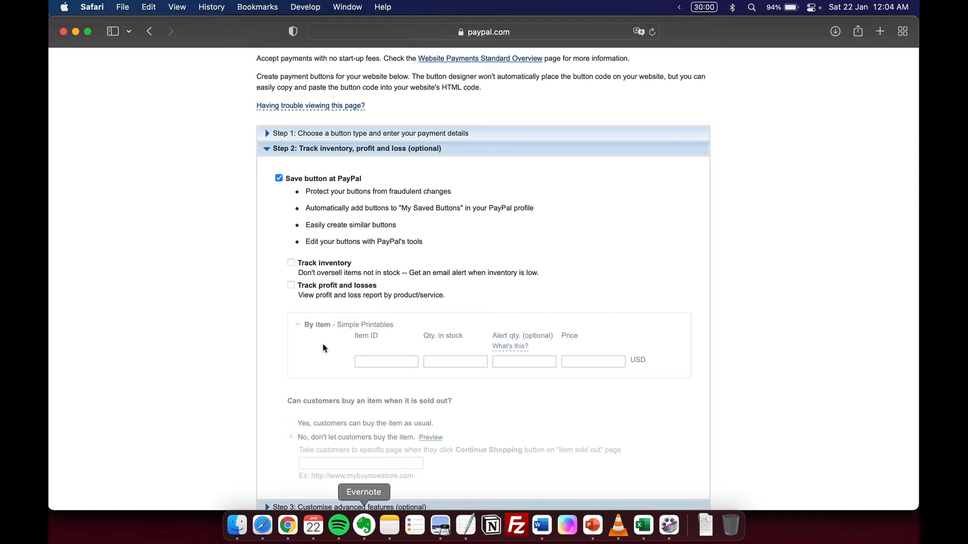
pyautogui.scroll(-2, 384, 214)
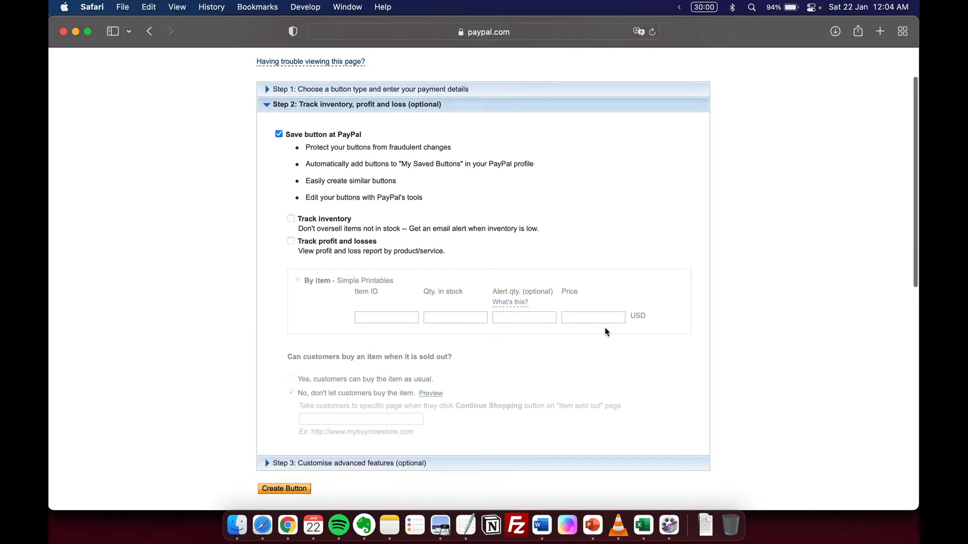
pyautogui.scroll(-2, 605, 328)
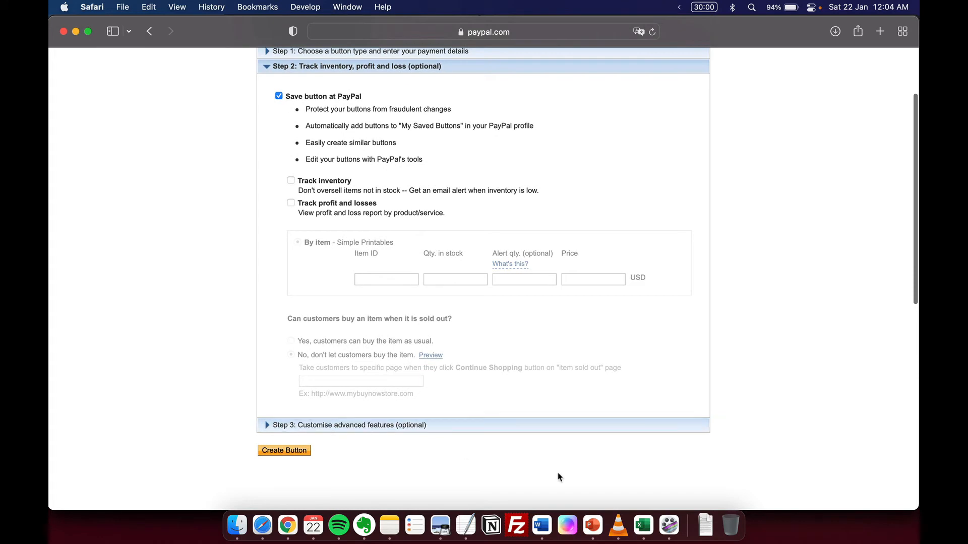
# Step: In the advanced features, set both customer special instructions and the postal address requirement to No
pyautogui.click(369, 426)
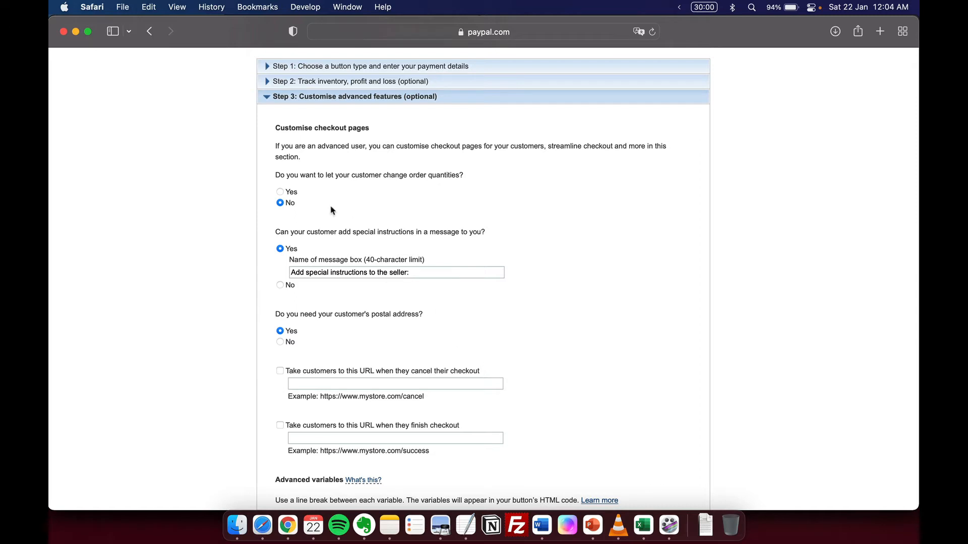
pyautogui.moveTo(312, 175); pyautogui.dragTo(473, 188)
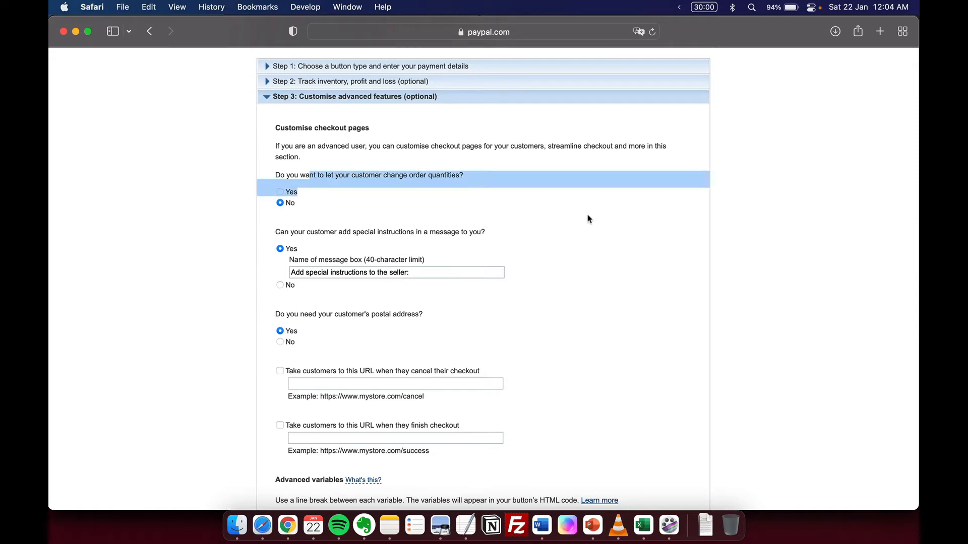
pyautogui.click(589, 219)
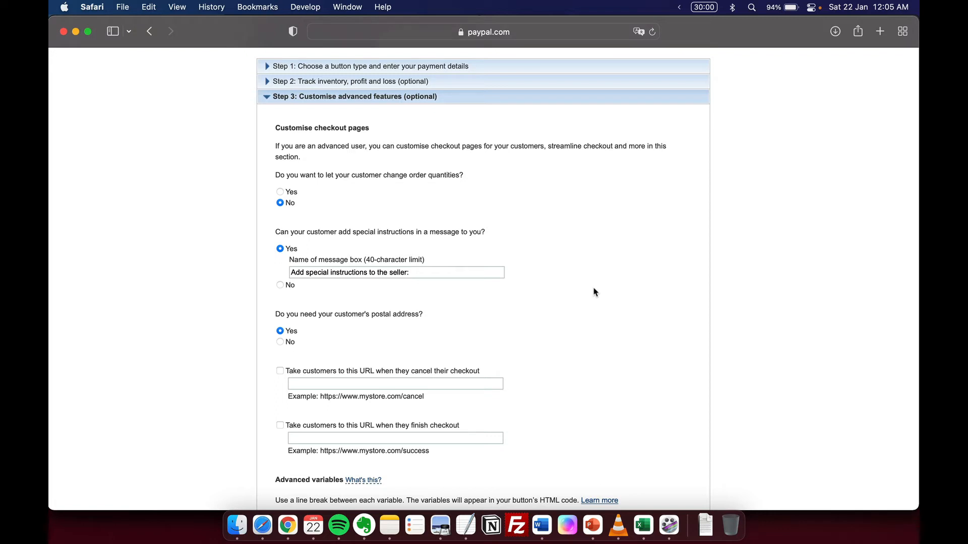
pyautogui.moveTo(330, 232); pyautogui.dragTo(540, 244)
pyautogui.click(540, 244)
pyautogui.click(280, 285)
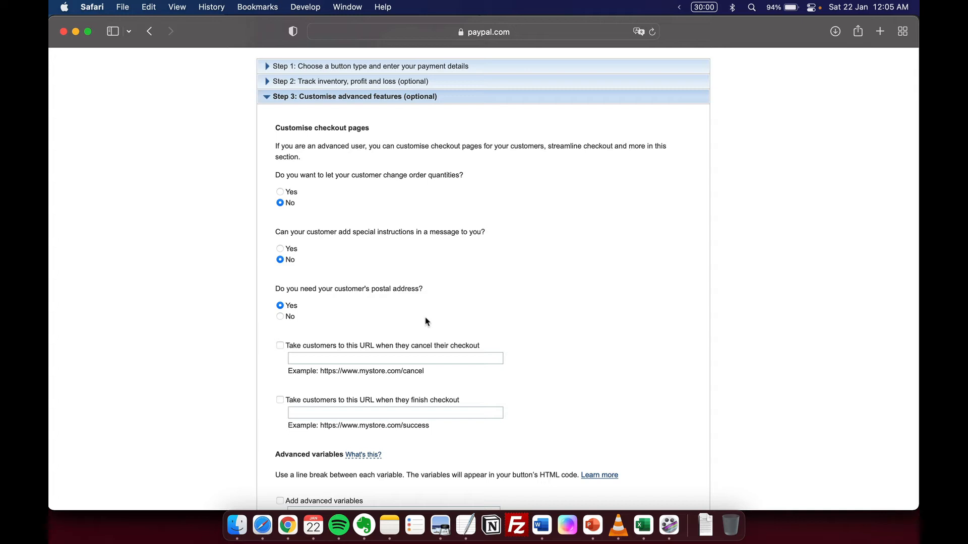
pyautogui.click(280, 317)
pyautogui.scroll(-3, 269, 346)
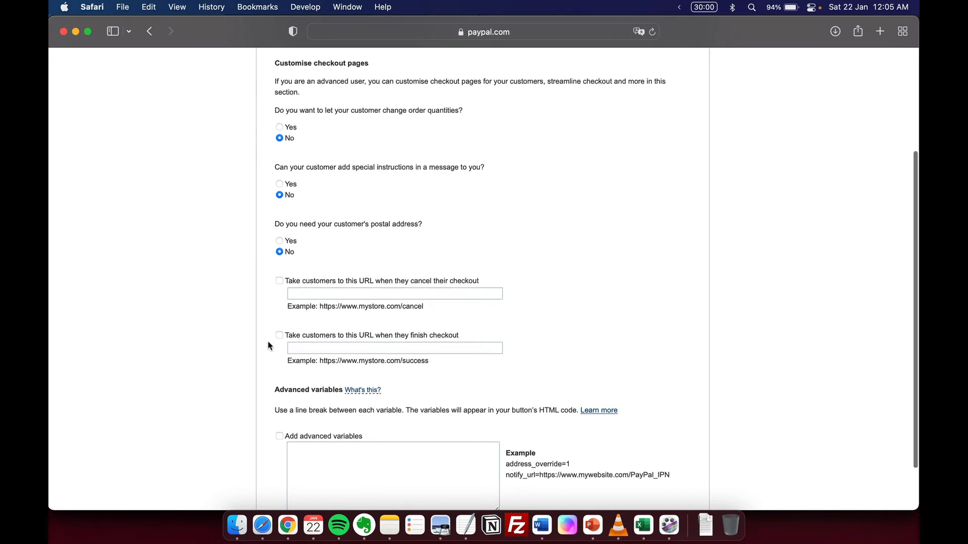
pyautogui.click(279, 281)
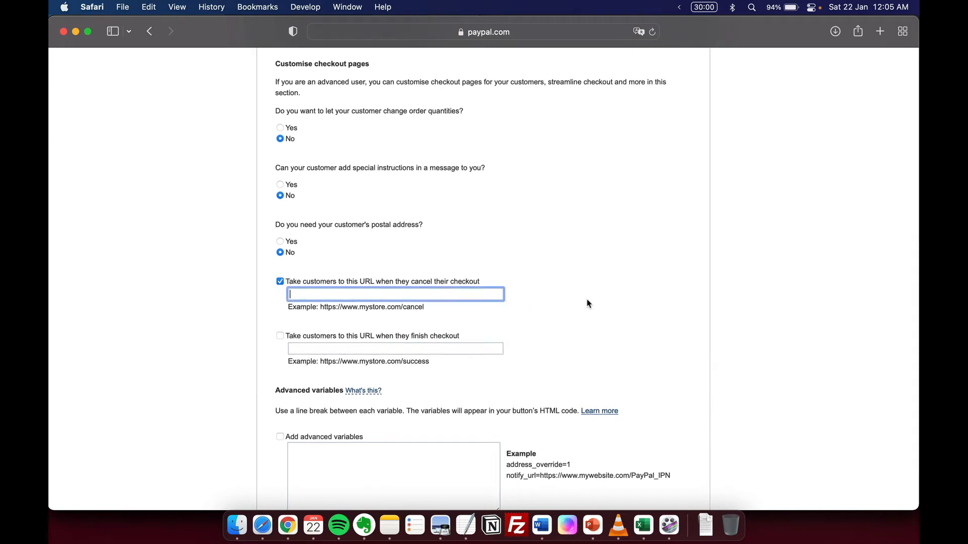
pyautogui.write('https://www.your')
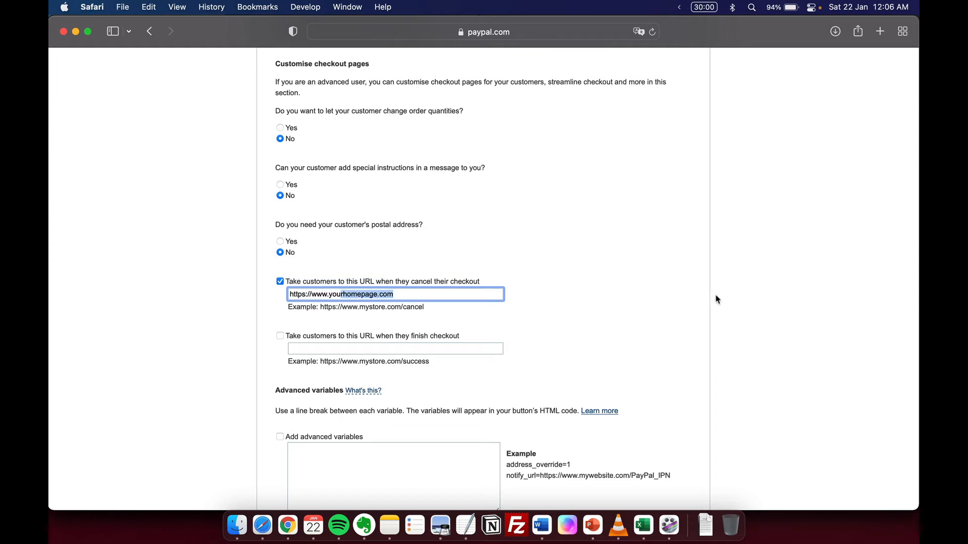
pyautogui.click(593, 301)
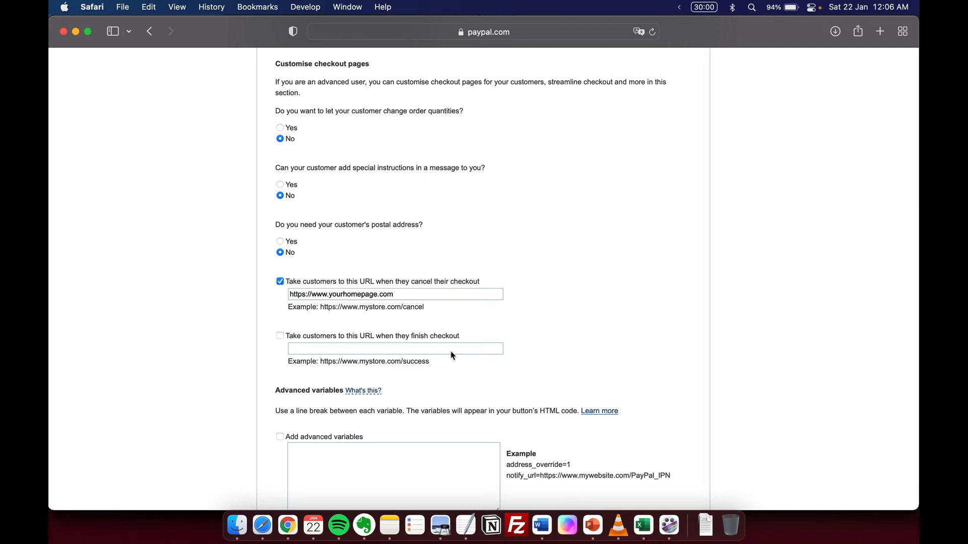
pyautogui.click(280, 336)
pyautogui.moveTo(293, 337); pyautogui.dragTo(415, 339)
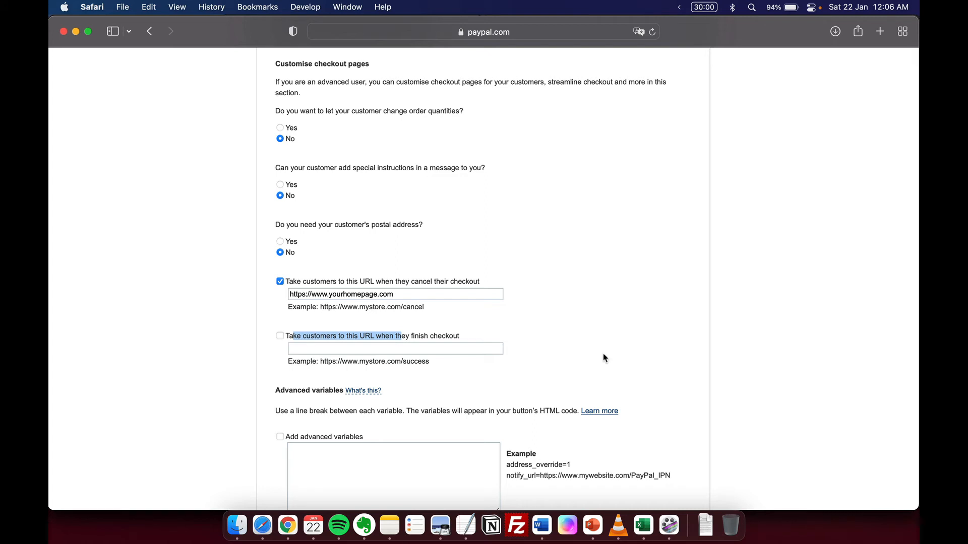
pyautogui.click(281, 336)
pyautogui.click(358, 348)
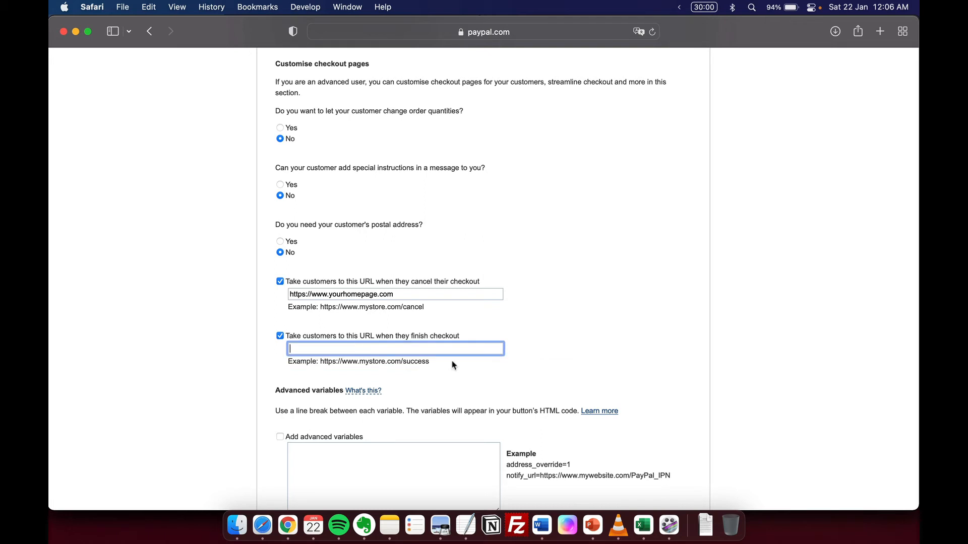
pyautogui.tripleClick(394, 294)
pyautogui.press('super+c')
pyautogui.click(411, 349)
pyautogui.press('super+v')
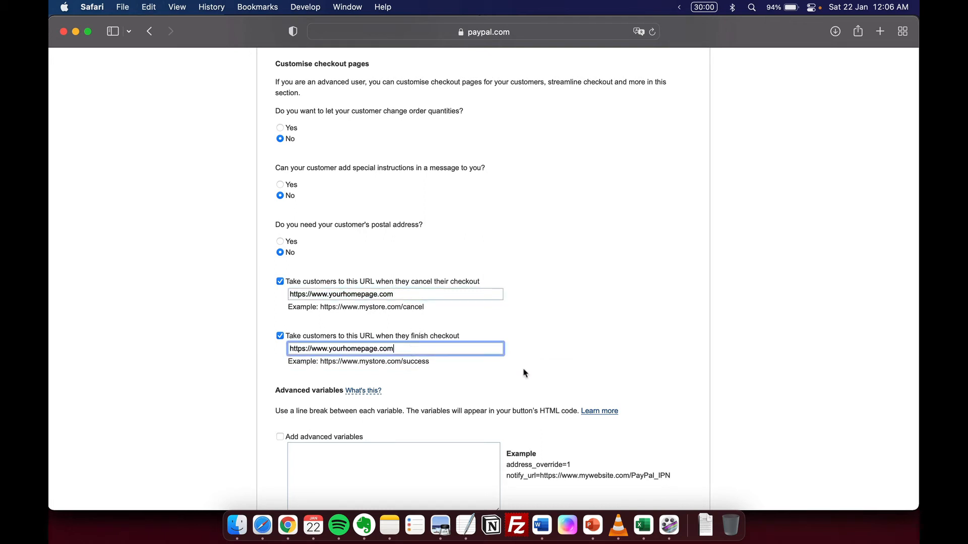
pyautogui.write('/thankyou.htm')
pyautogui.click(604, 328)
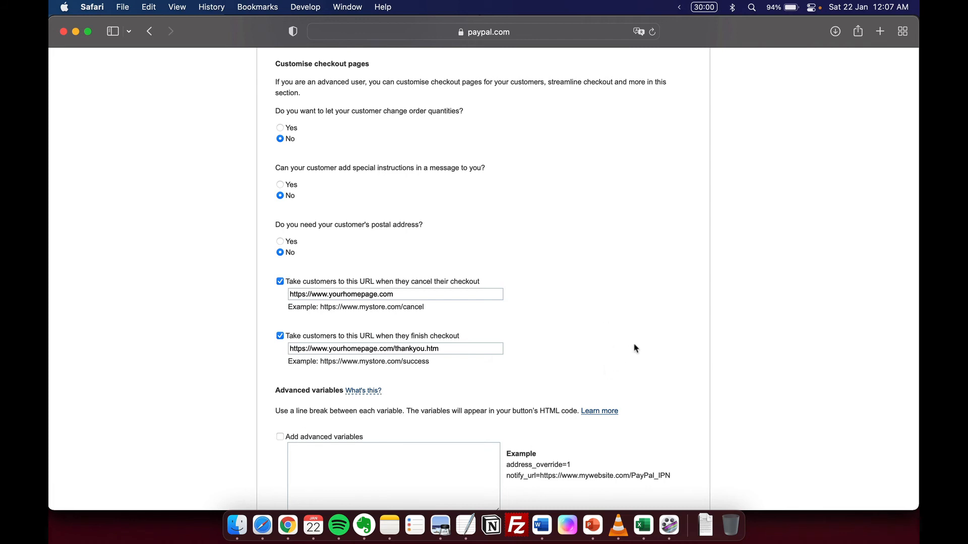
# Step: Create the button and select all of its generated website HTML code
pyautogui.scroll(-3, 635, 349)
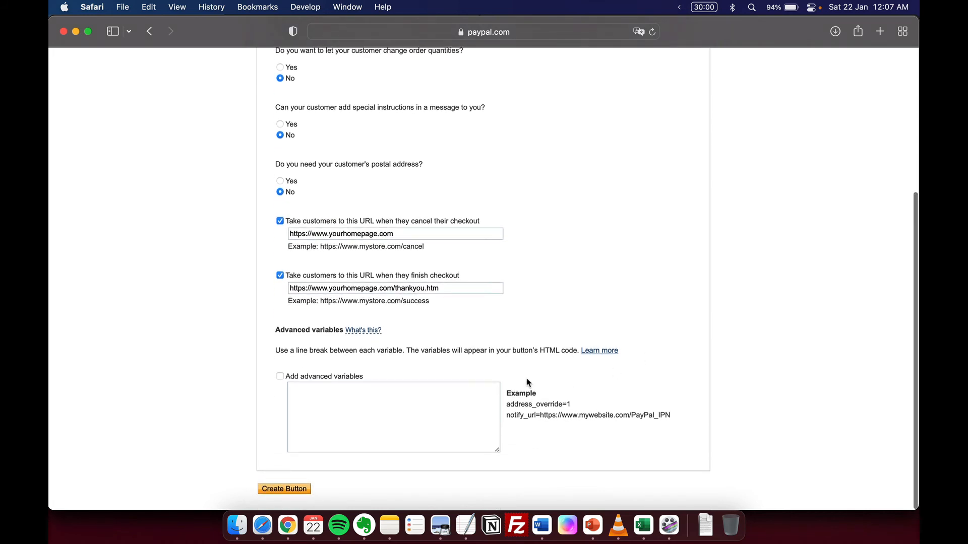
pyautogui.click(295, 490)
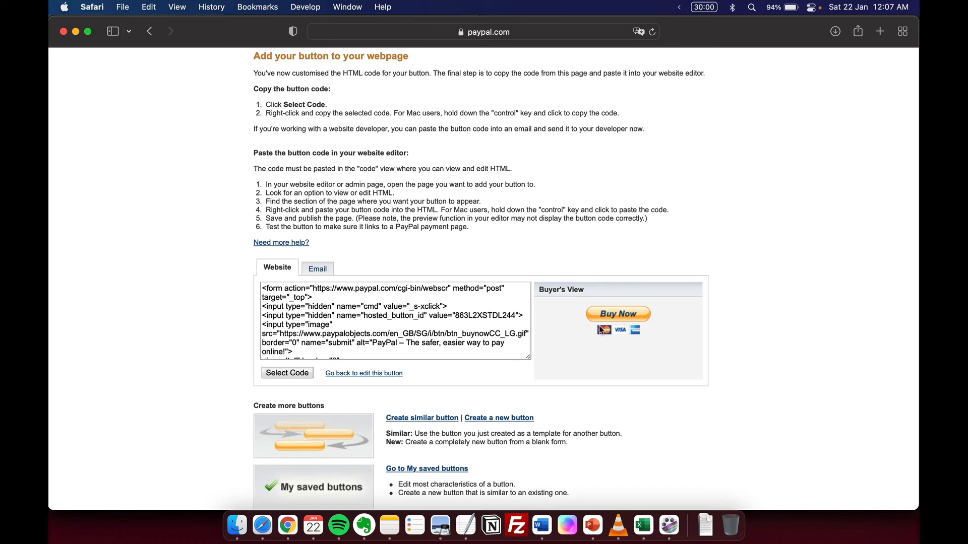
pyautogui.click(380, 328)
pyautogui.press('super+a')
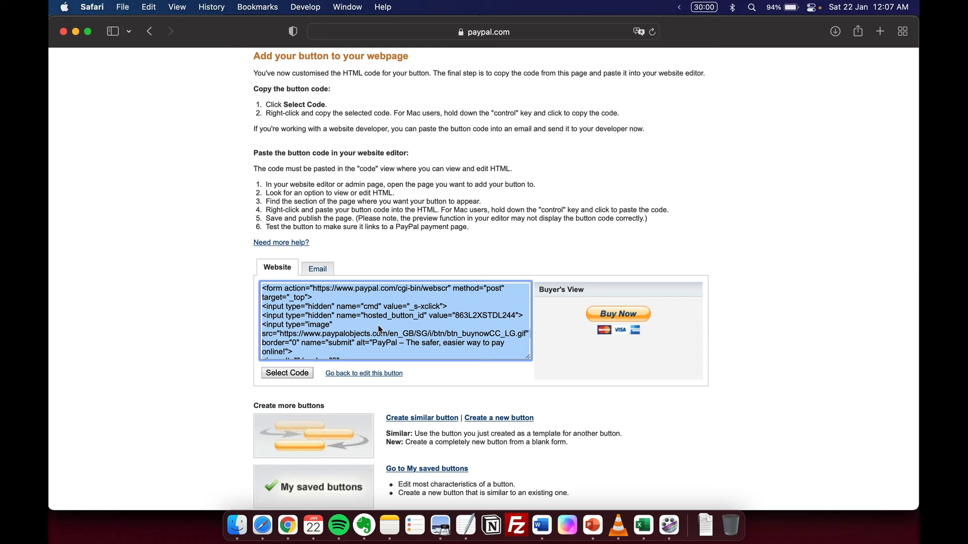
# Step: Copy the button's email payment link and paste it into the untitled TextEdit document
pyautogui.click(317, 269)
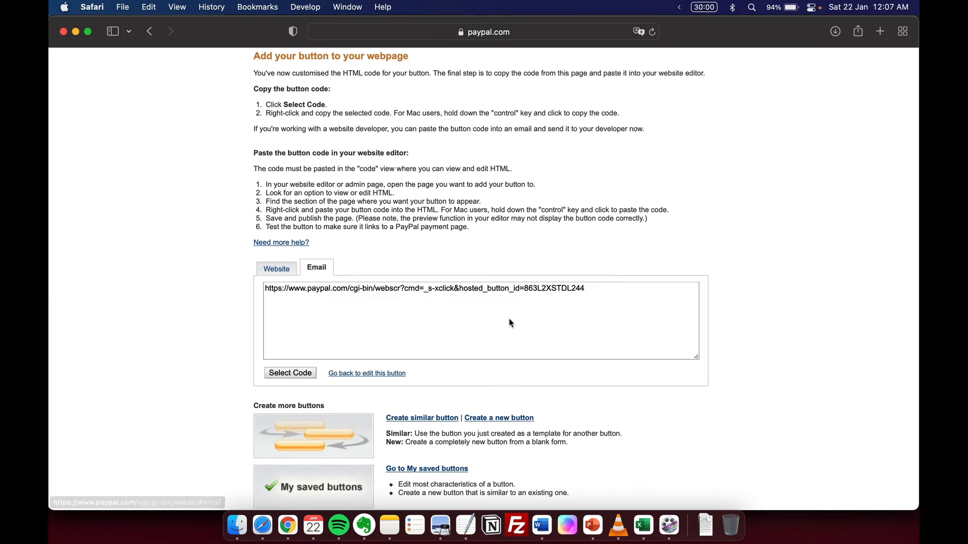
pyautogui.tripleClick(428, 287)
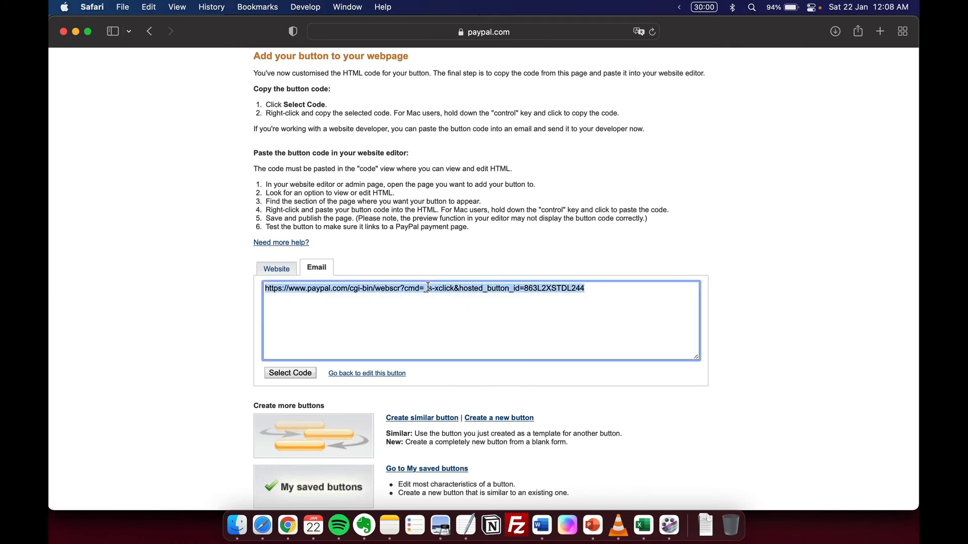
pyautogui.rightClick(393, 287)
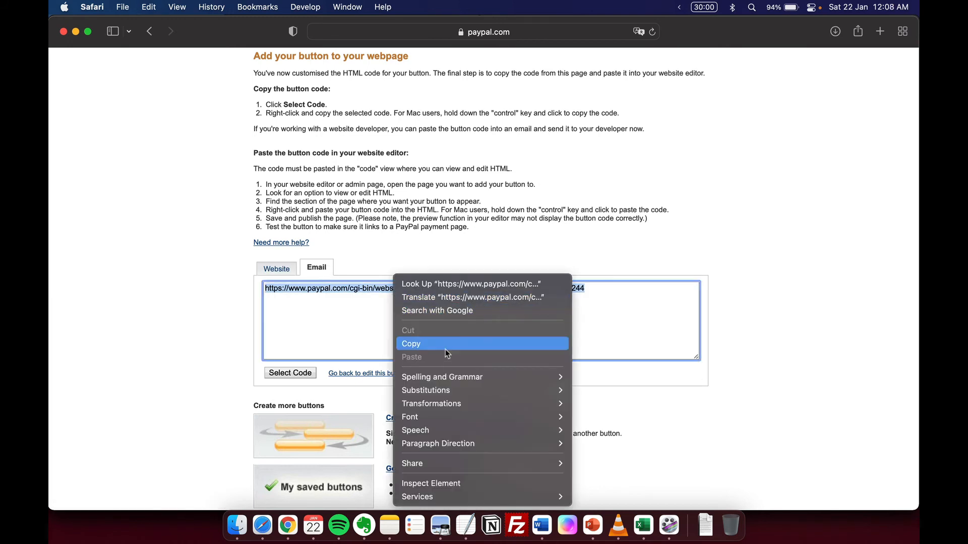
pyautogui.click(448, 352)
pyautogui.click(466, 527)
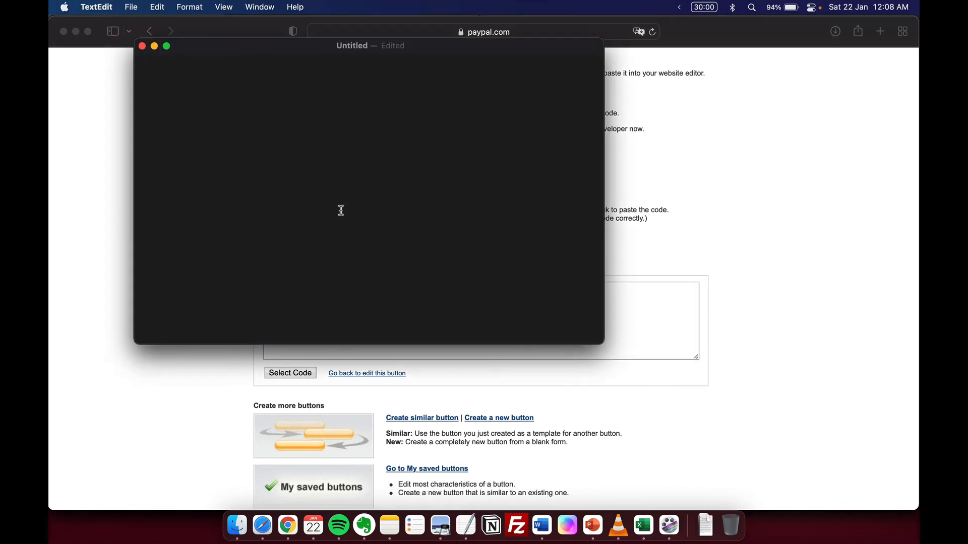
pyautogui.press('super+v')
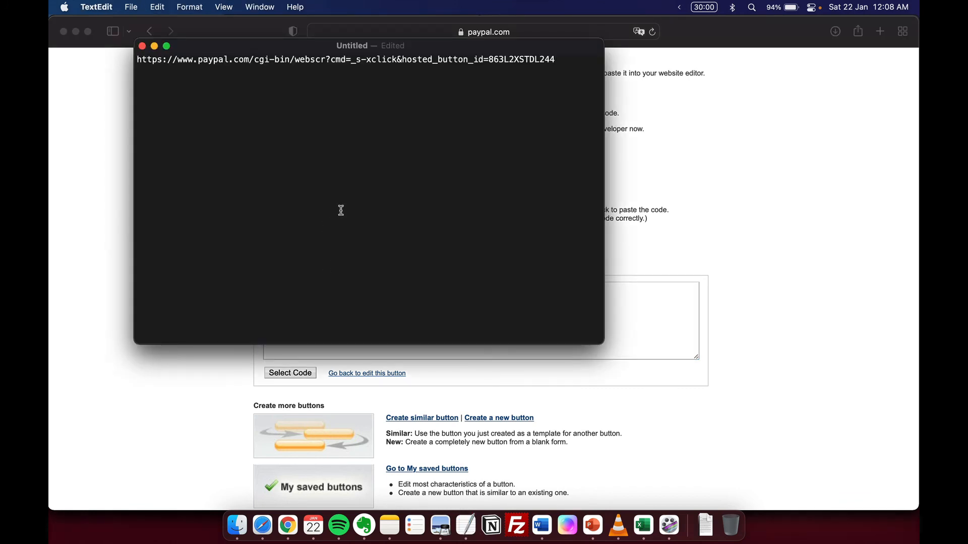
# Step: Add the heading "Simple Printables ($15)" above the pasted payment link, separated from it by a blank line
pyautogui.press('super+Left')
pyautogui.press('Return')
pyautogui.press('Return')
pyautogui.press('Up')
pyautogui.press('Up')
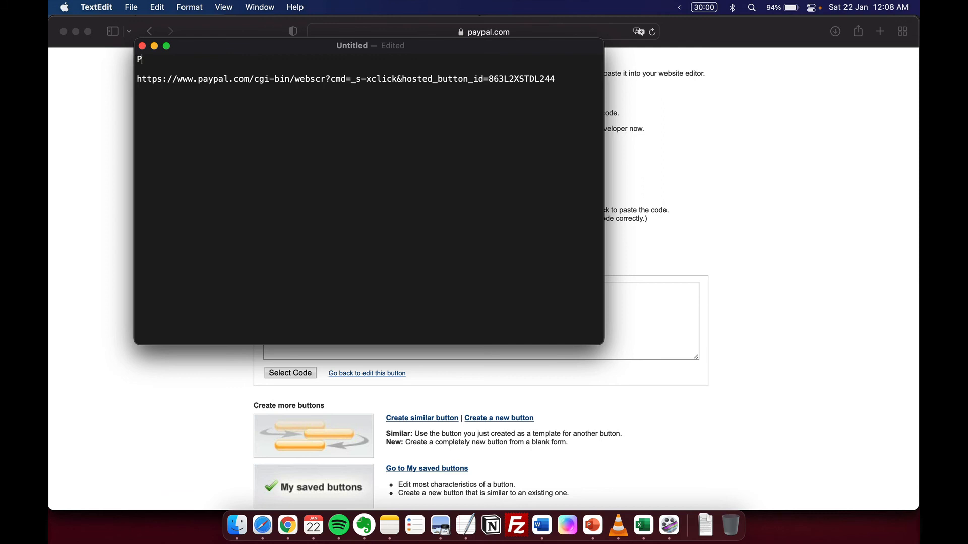
pyautogui.write('Simple Printables ($15)')
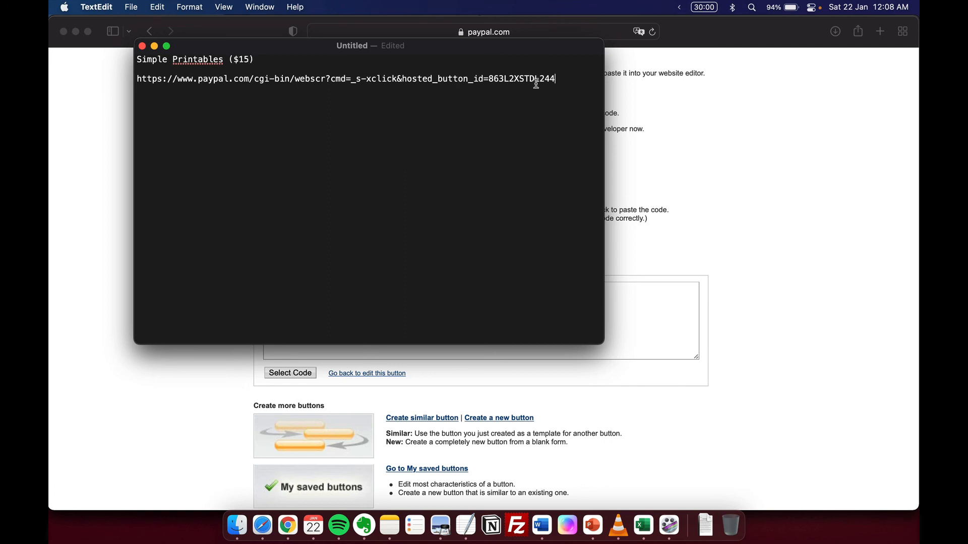
# Step: Highlight the full payment link below the heading in the TextEdit document
pyautogui.moveTo(555, 81); pyautogui.dragTo(54, 89)
pyautogui.click(65, 89)
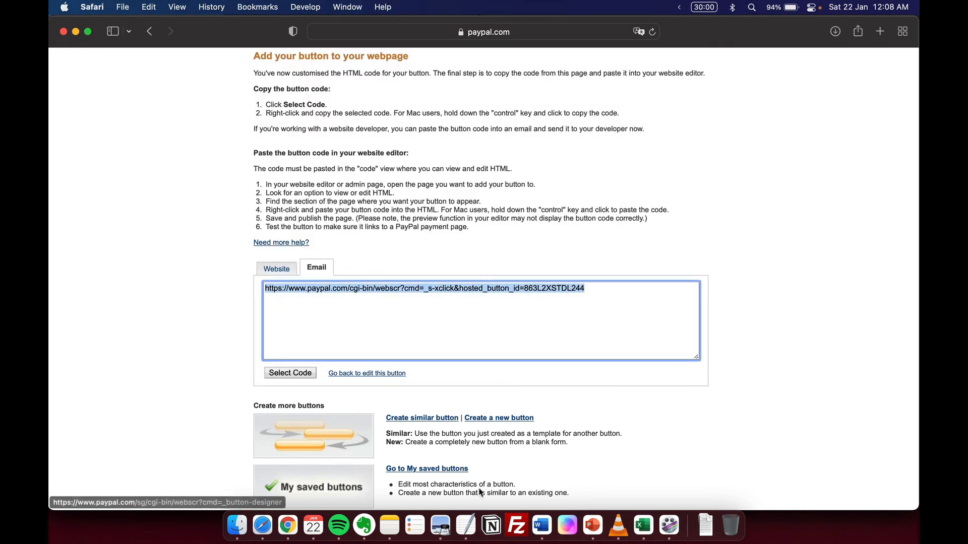
pyautogui.click(467, 529)
pyautogui.moveTo(555, 79); pyautogui.dragTo(68, 74)
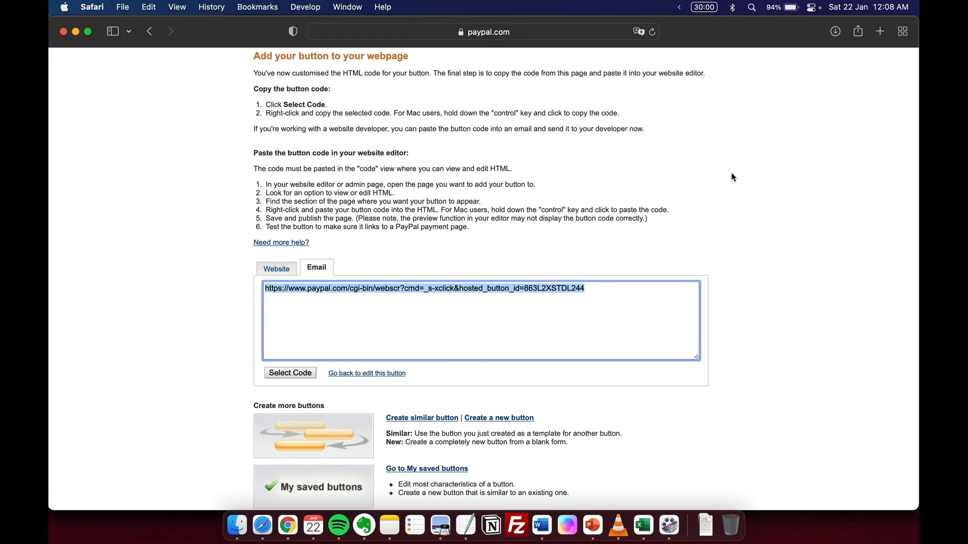
# Step: Switch back to Safari and open the copied payment link in a new tab to test the checkout
pyautogui.click(540, 290)
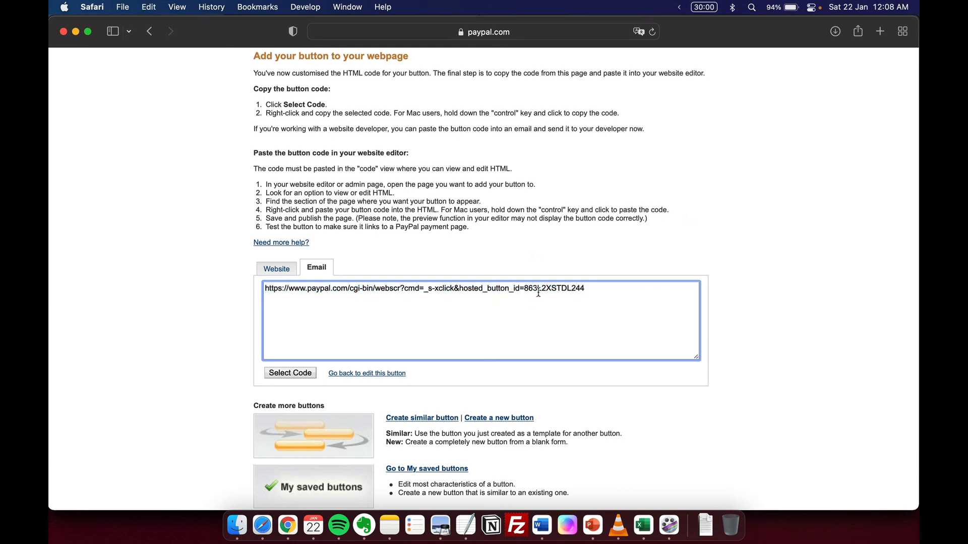
pyautogui.press('super+c')
pyautogui.click(880, 32)
pyautogui.press('super+v')
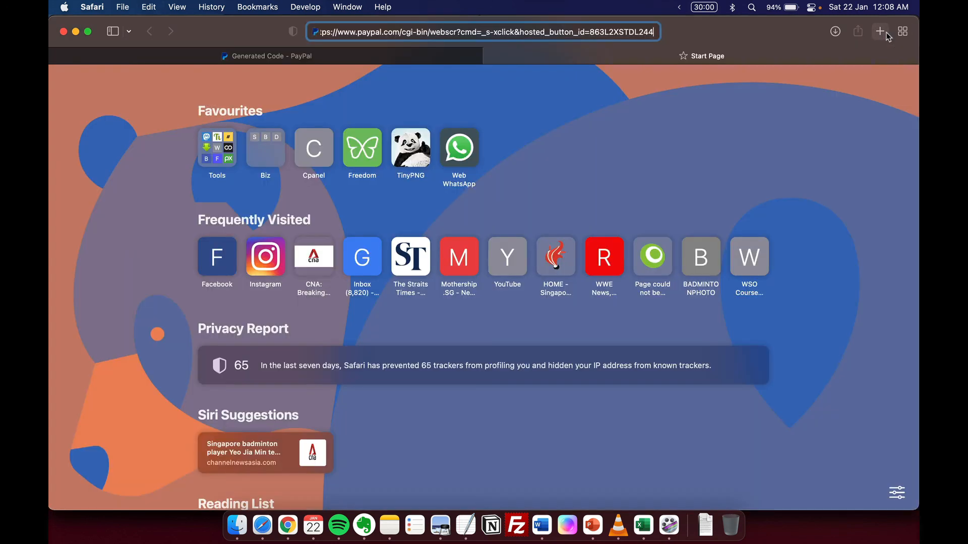
pyautogui.press('Return')
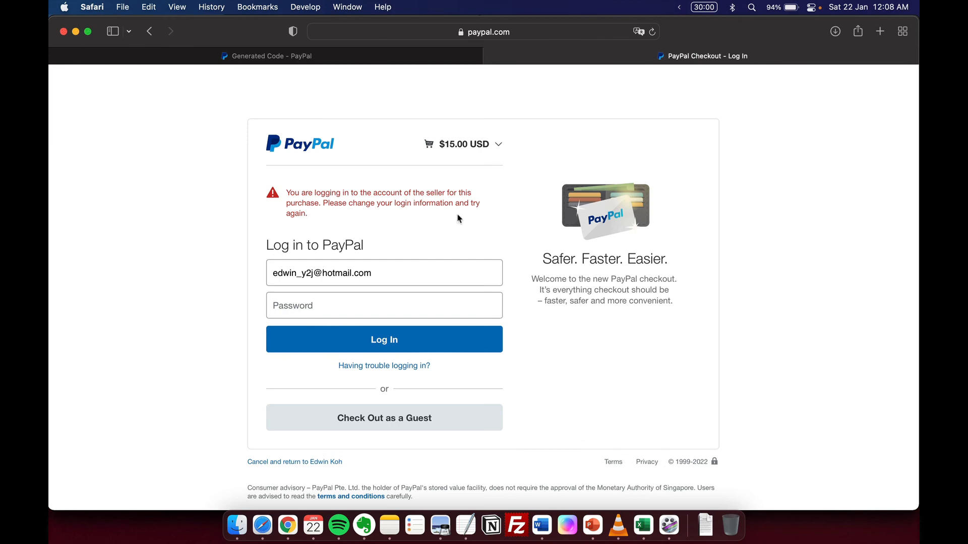
# Step: Open a new private browsing window and load the copied payment link in it
pyautogui.click(123, 7)
pyautogui.click(130, 40)
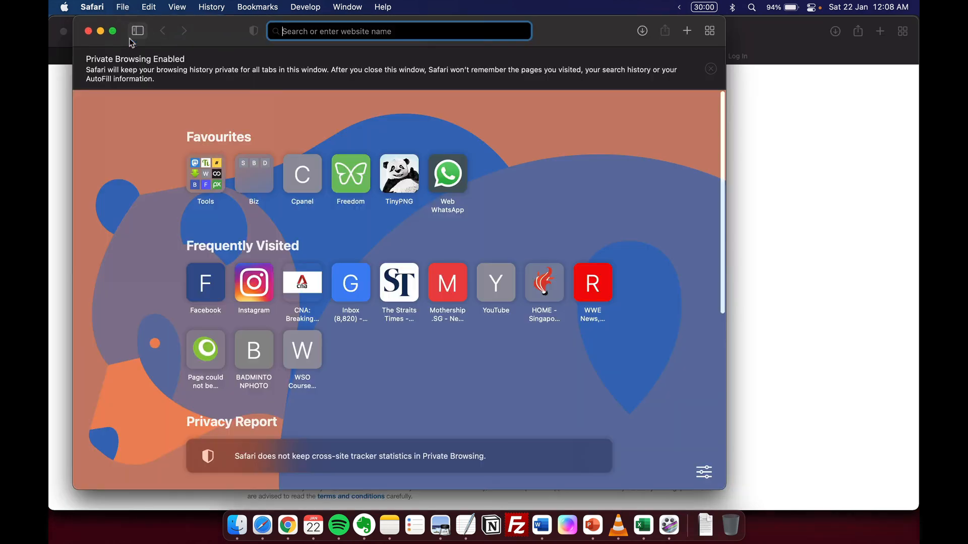
pyautogui.press('super+v')
pyautogui.press('Return')
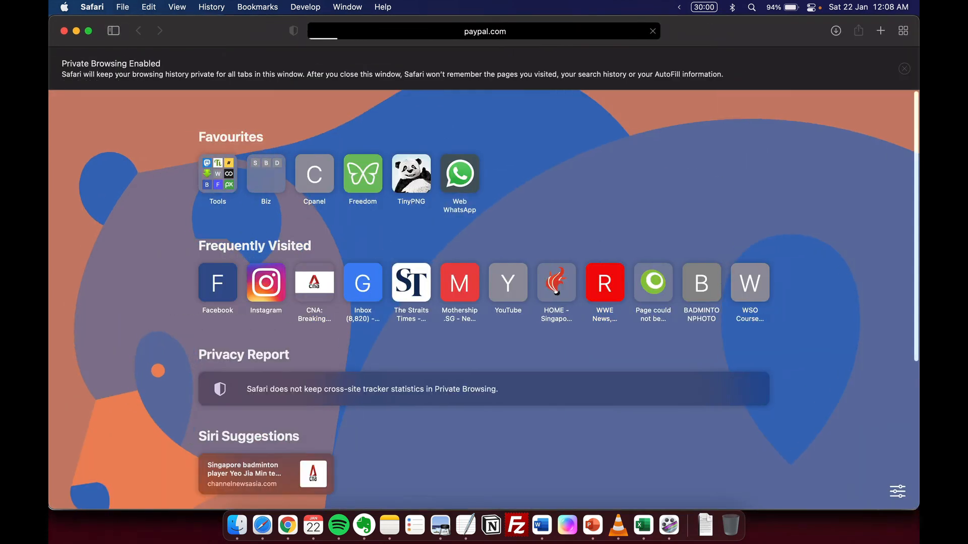